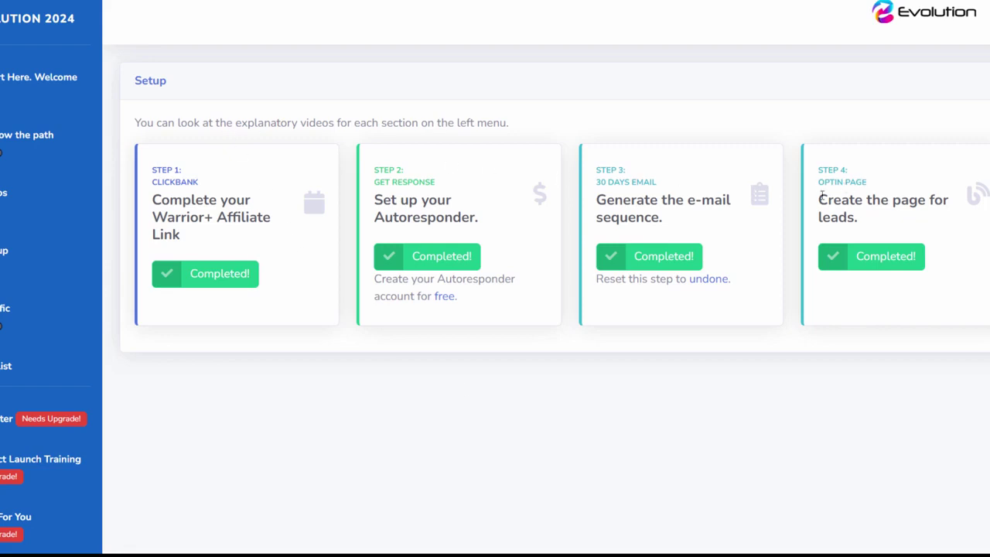
- Open the Warrior+ affiliate link step and select the aff-offer page address
click(202, 281)
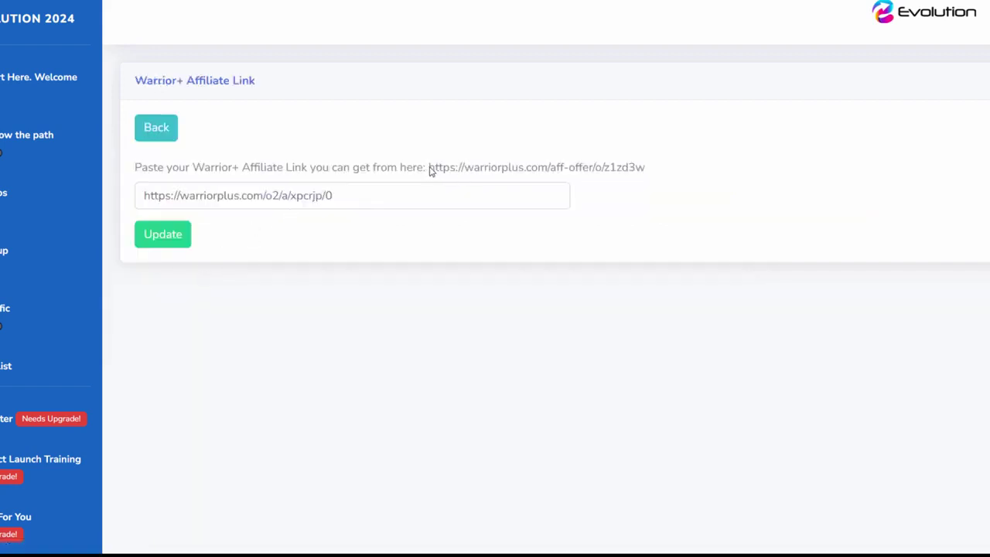
drag(429, 171, 640, 166)
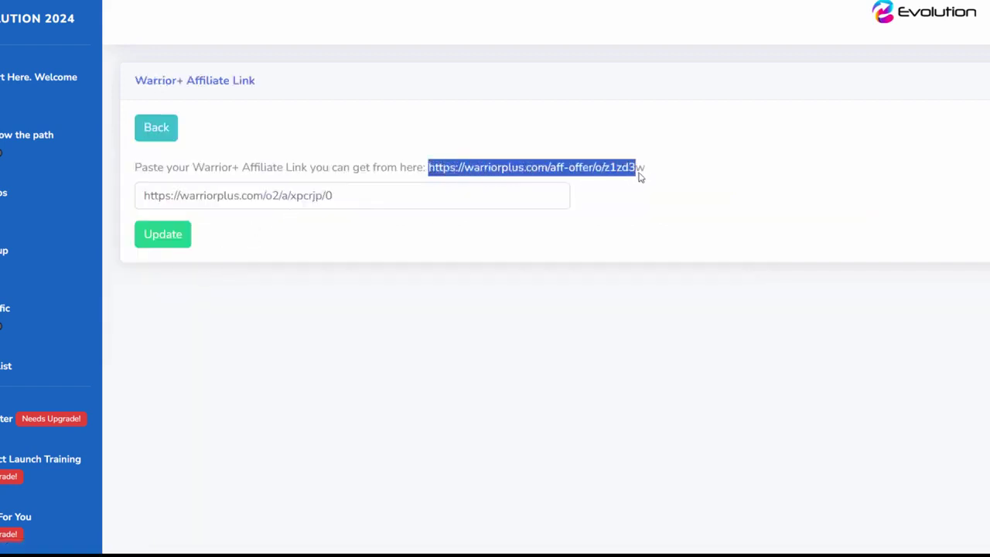
click(615, 147)
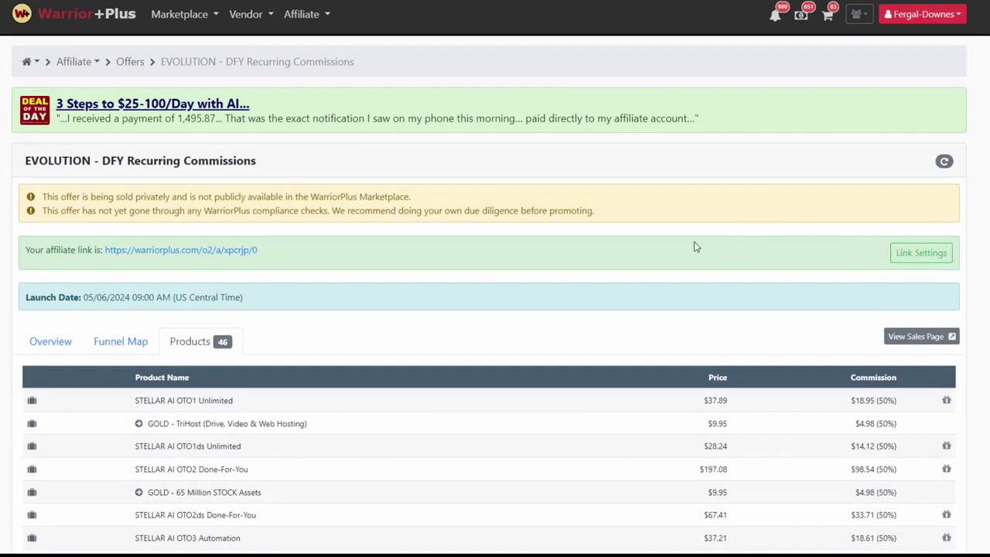
- Copy the WarriorPlus affiliate link for EVOLUTION - DFY Recurring Commissions
drag(278, 248, 106, 250)
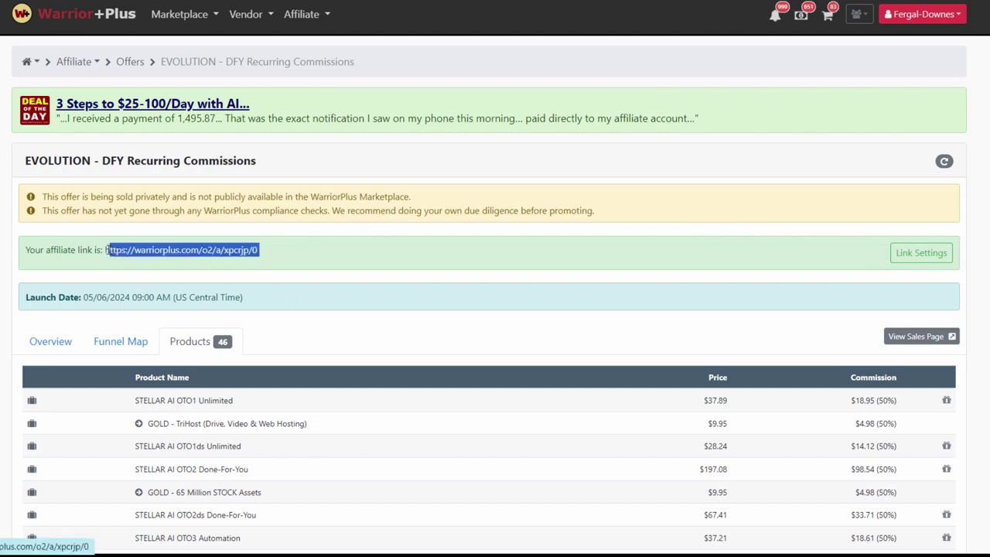
right_click(121, 249)
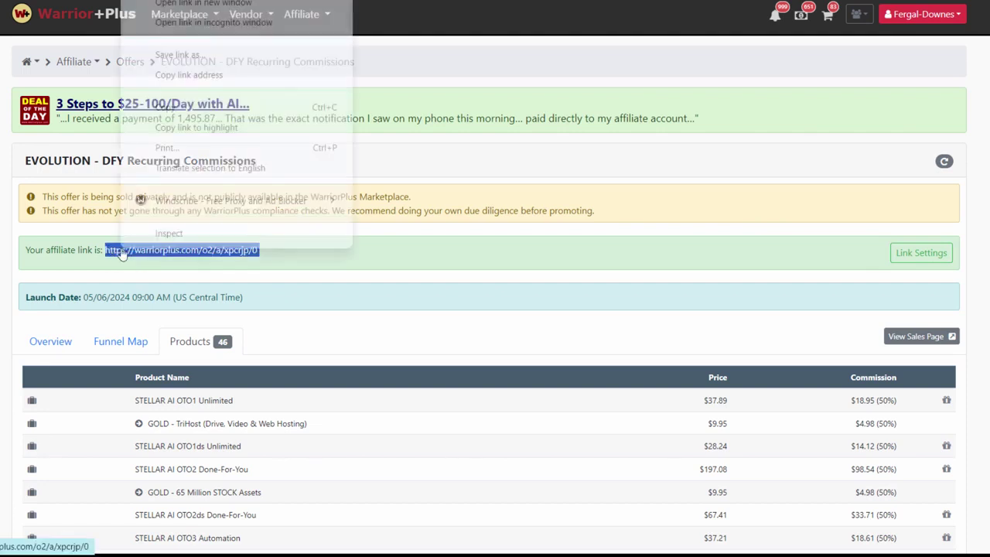
click(166, 107)
click(375, 330)
- Review the 46 products with 50% commissions, then reselect the affiliate link
scroll(371, 331, down, 3)
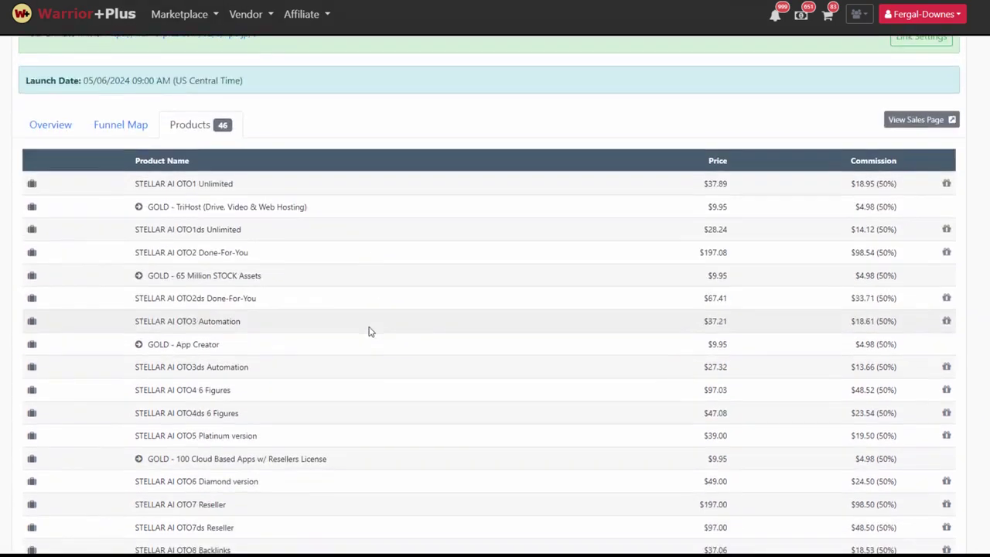
scroll(365, 328, down, 1)
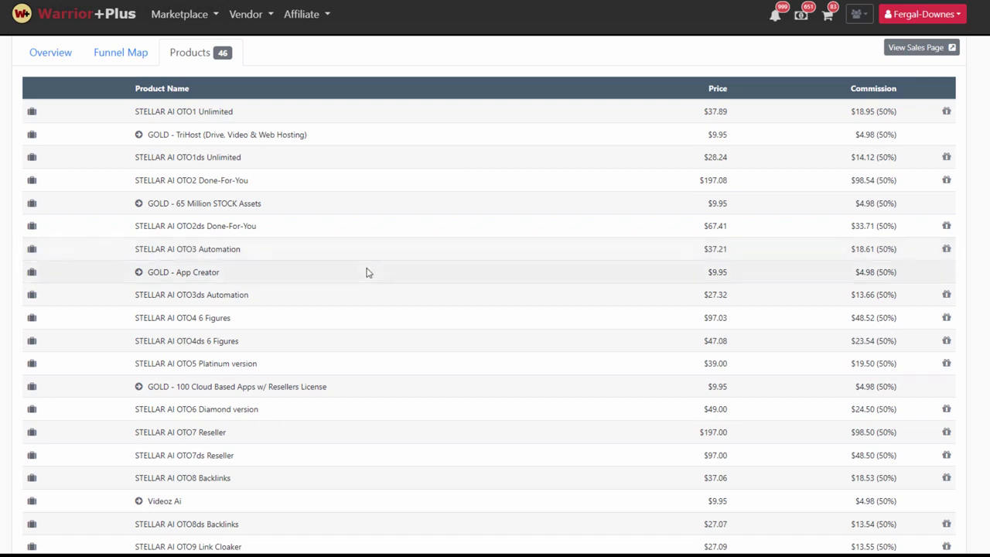
scroll(344, 255, up, 5)
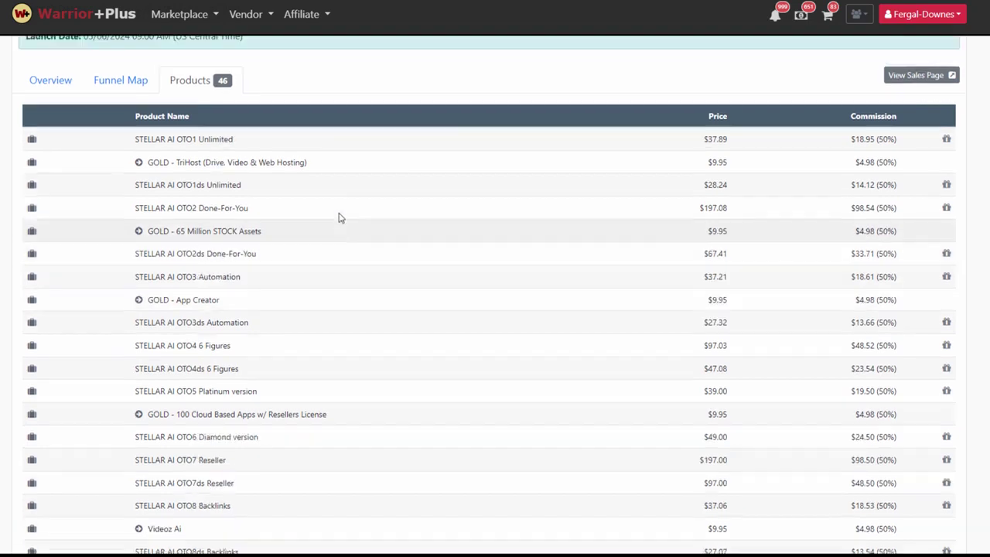
drag(260, 250, 109, 249)
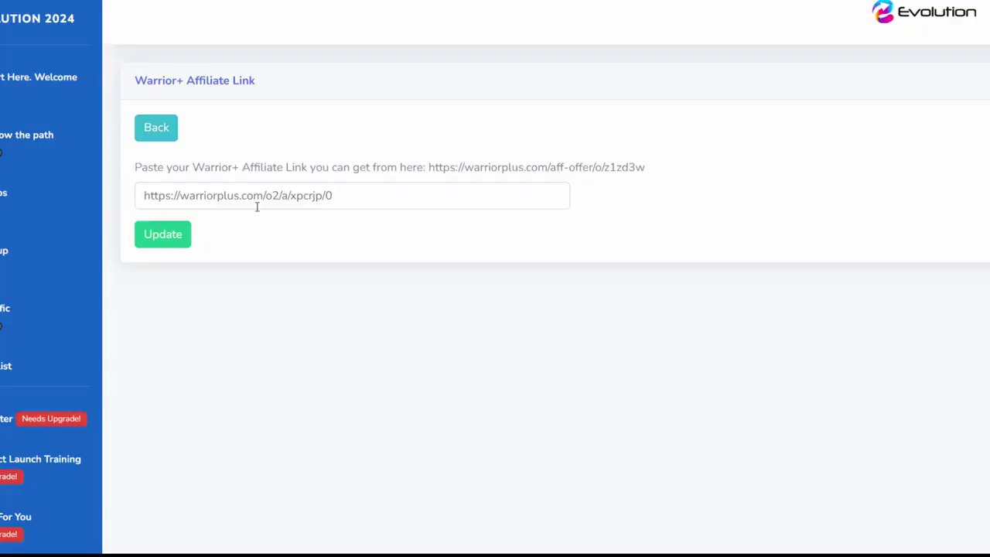
- Replace the Warrior+ link field's contents with the copied affiliate link and return to Setup
triple_click(257, 207)
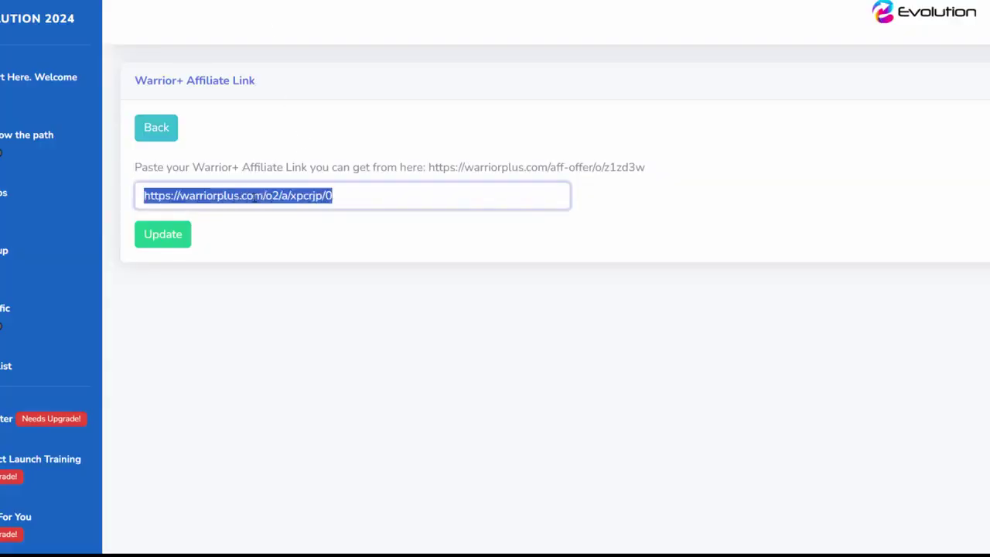
right_click(250, 198)
click(297, 289)
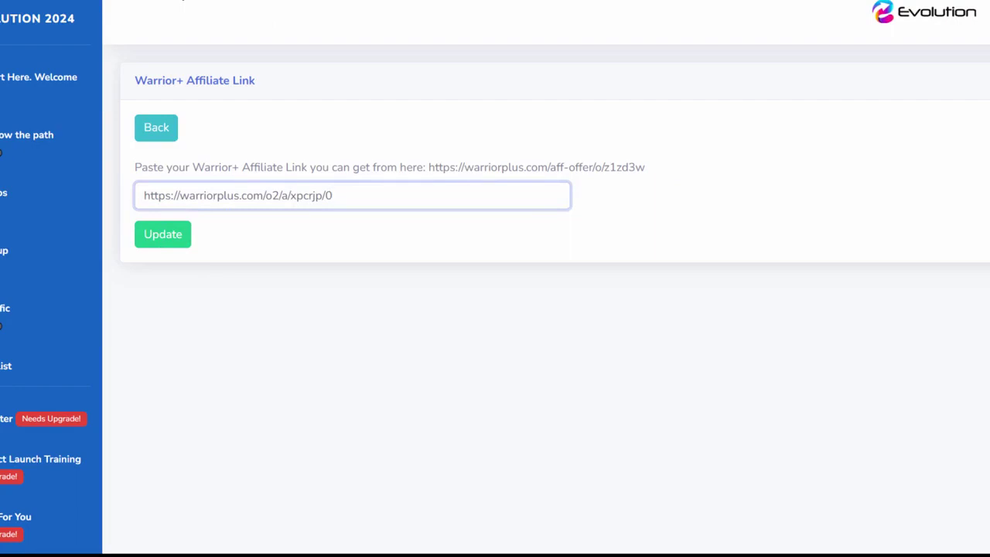
click(148, 133)
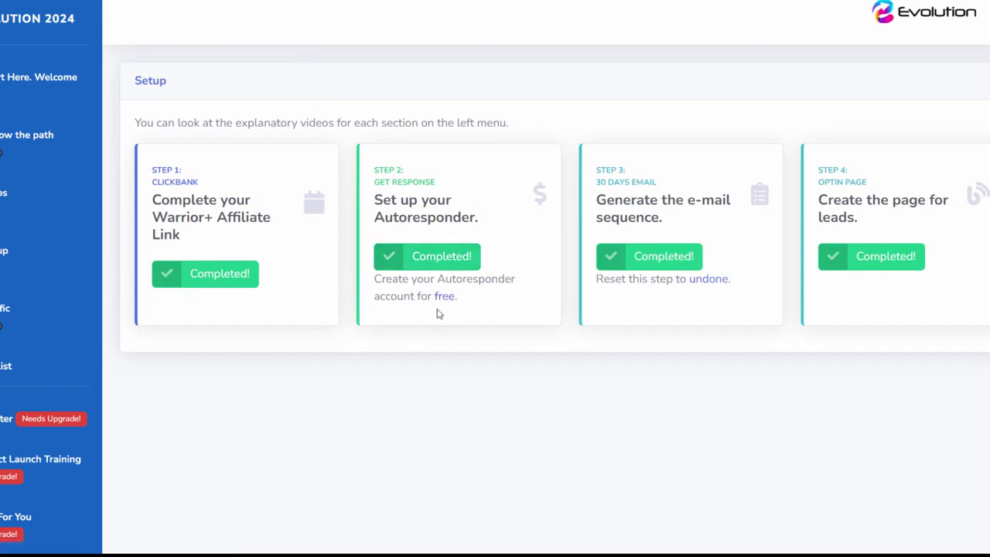
- Check the Step 2 autoresponder integrations list and return to Setup
click(426, 264)
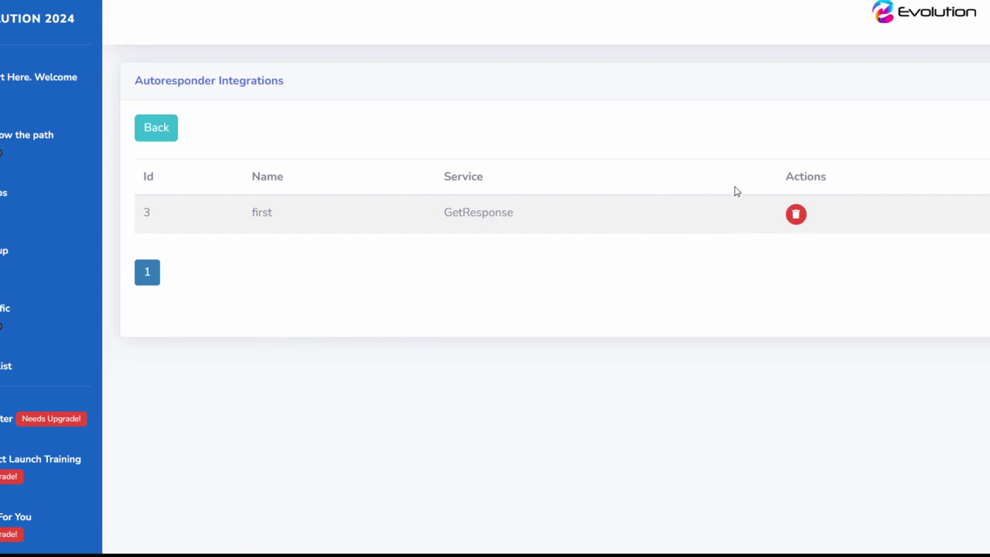
click(168, 134)
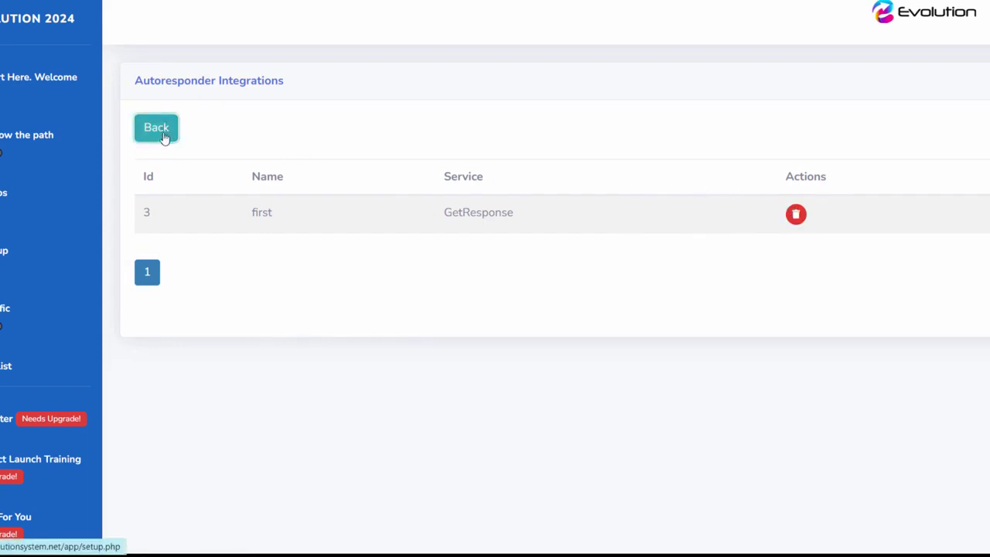
click(426, 265)
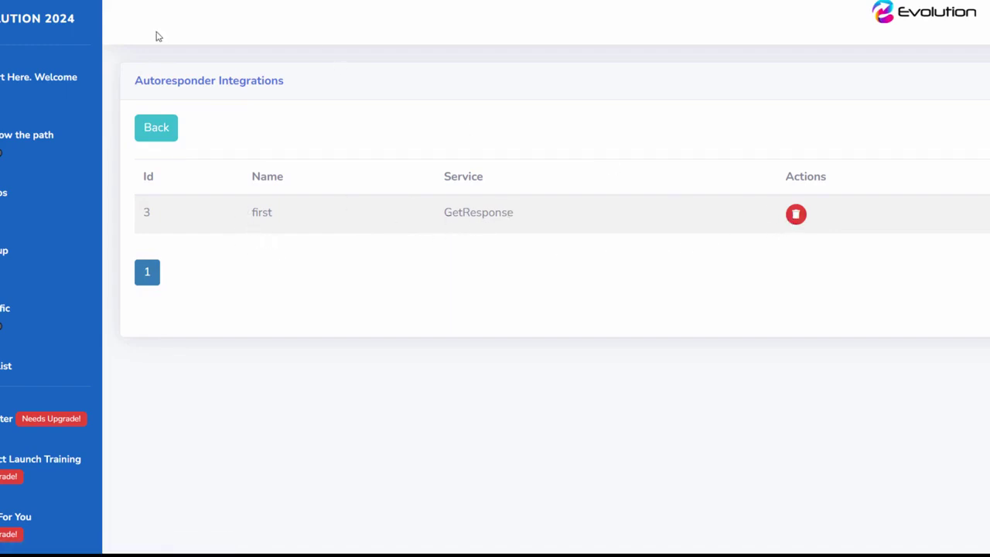
click(171, 135)
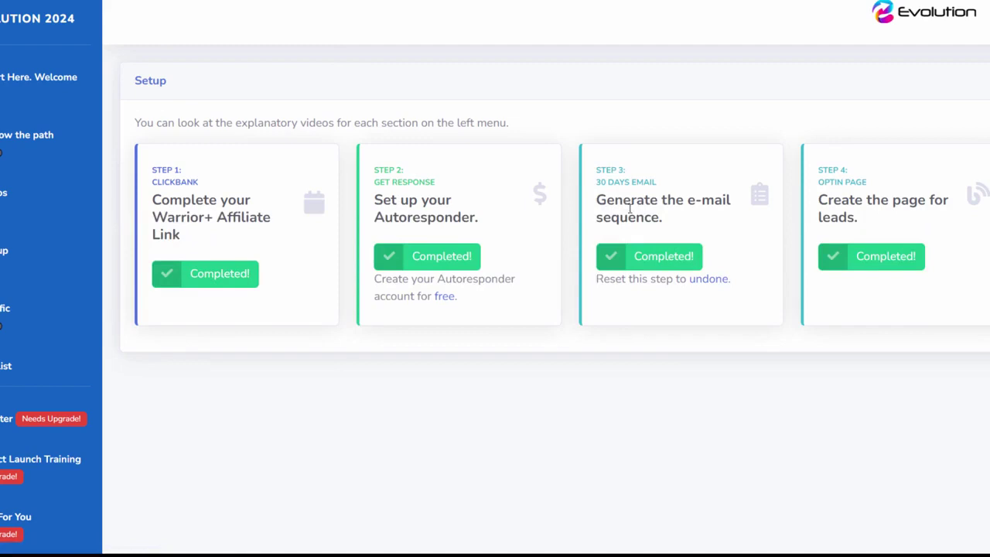
- Load all 36 messages of the 30-day e-mail sequence into the autoresponder
double_click(621, 203)
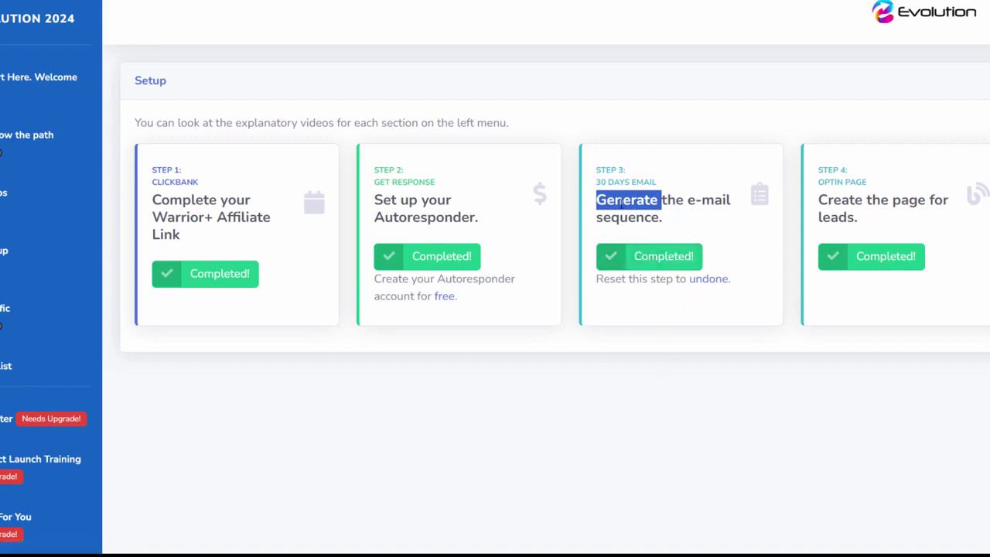
triple_click(620, 203)
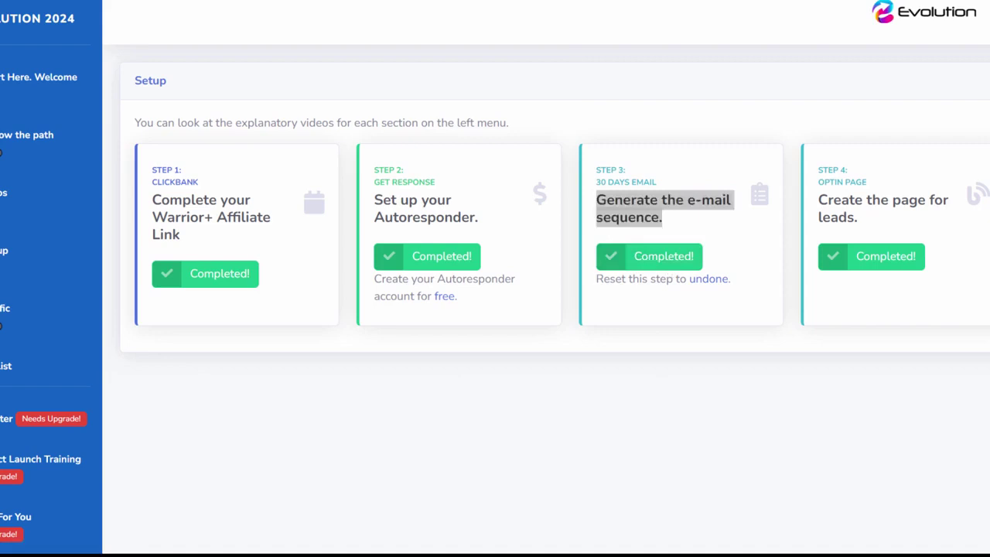
click(435, 258)
scroll(252, 293, down, 4)
scroll(256, 302, down, 1)
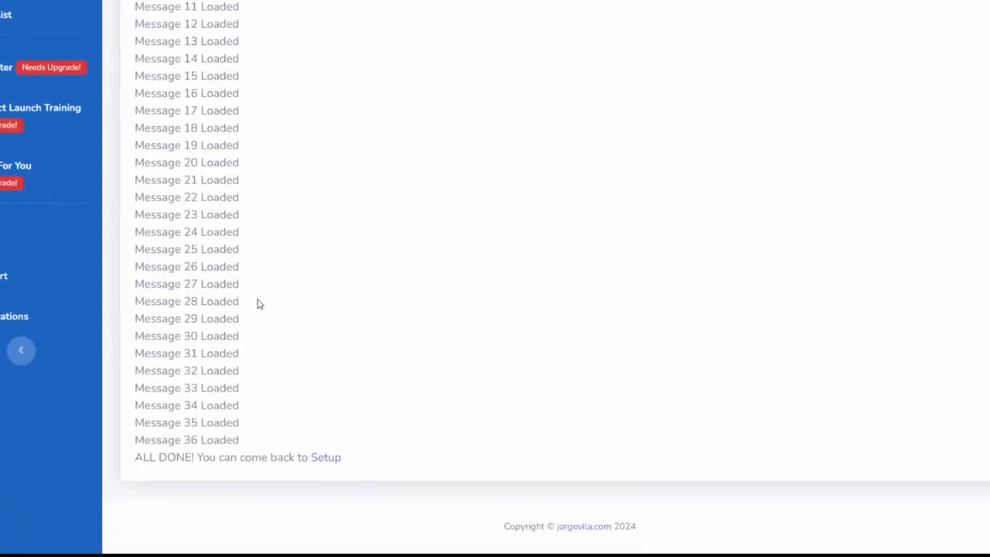
scroll(289, 303, up, 1)
scroll(289, 294, up, 5)
mouse_move(478, 537)
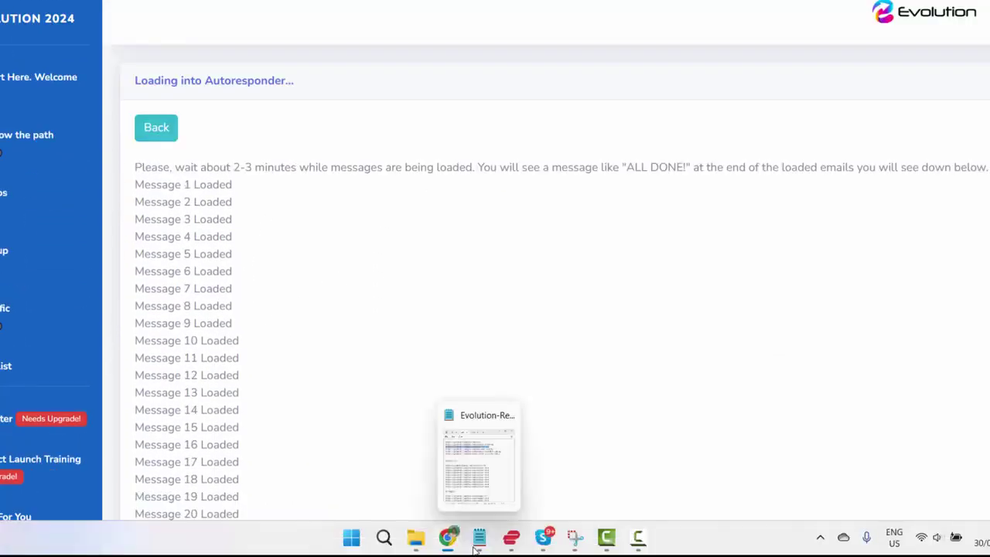
- Confirm the Evolution swipe emails are active in GetResponse, then return to Evolution System
click(485, 473)
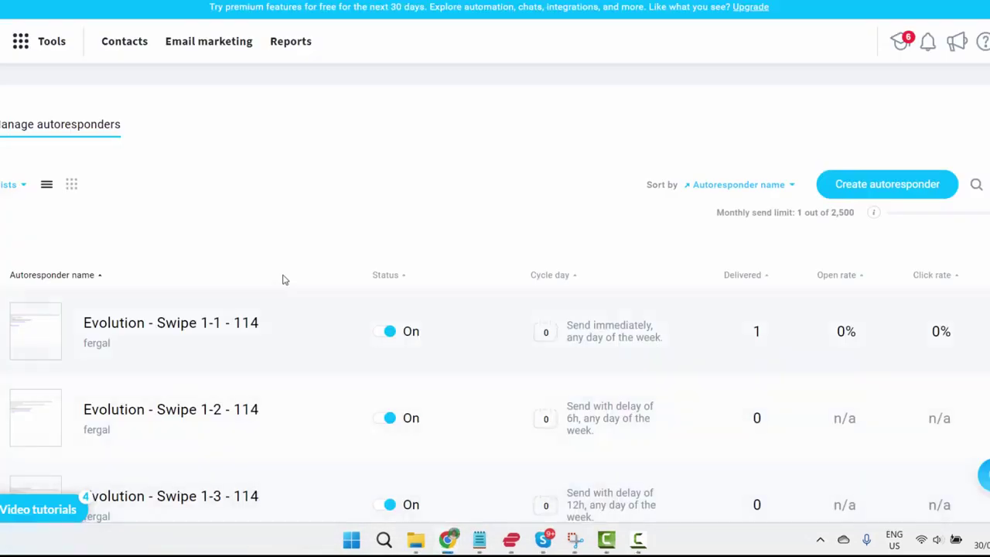
scroll(284, 280, down, 3)
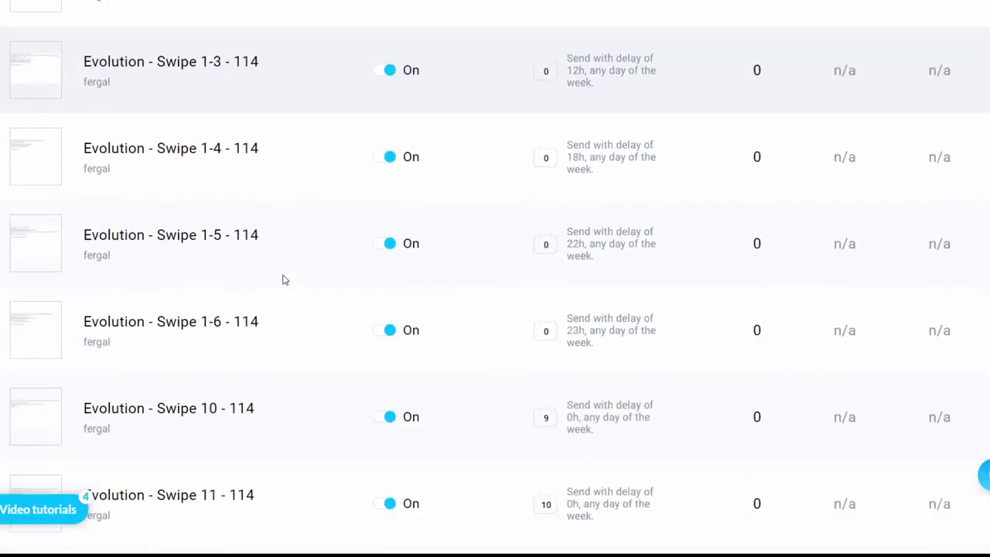
scroll(283, 279, down, 2)
scroll(283, 279, down, 2)
scroll(284, 279, down, 1)
scroll(284, 279, up, 1)
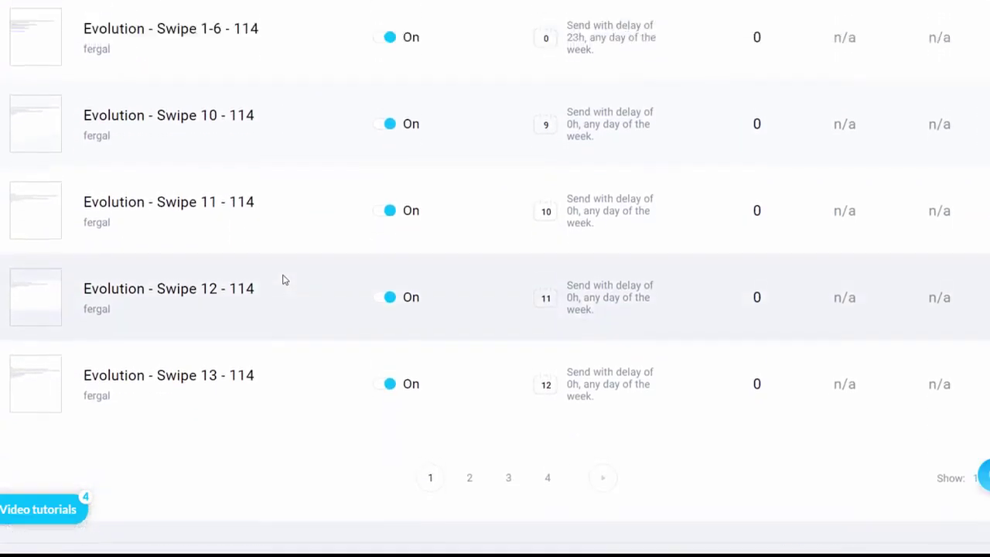
scroll(284, 280, up, 3)
scroll(282, 278, up, 2)
scroll(282, 278, up, 1)
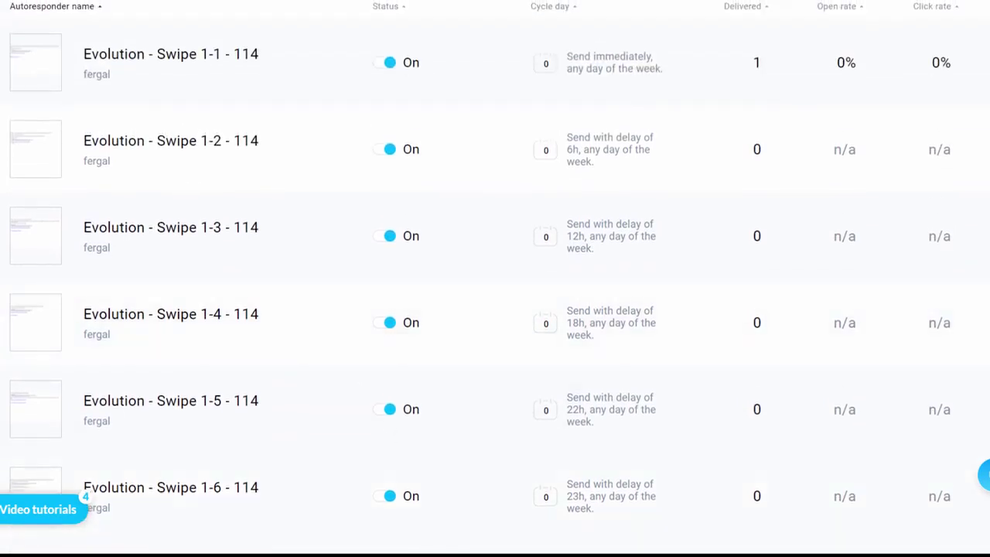
mouse_move(447, 536)
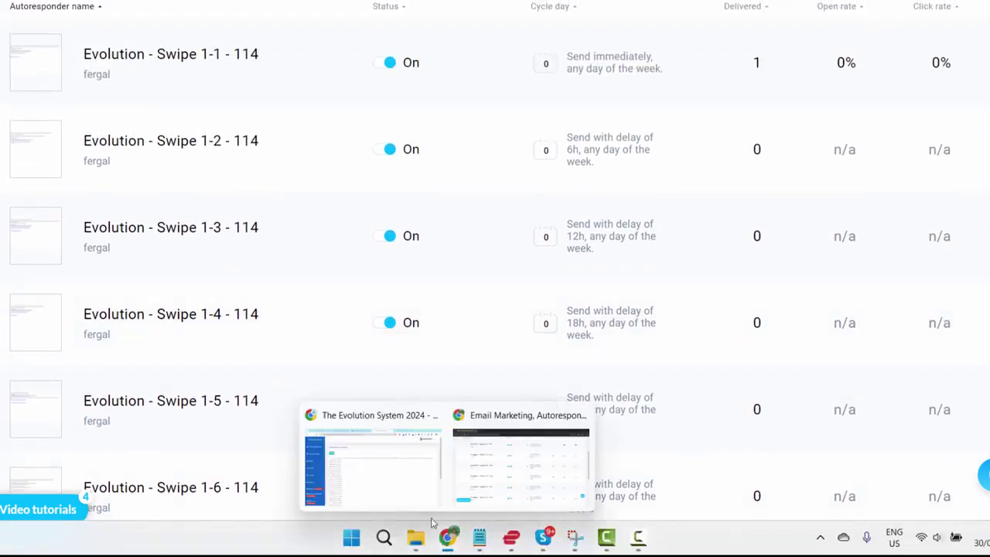
click(403, 464)
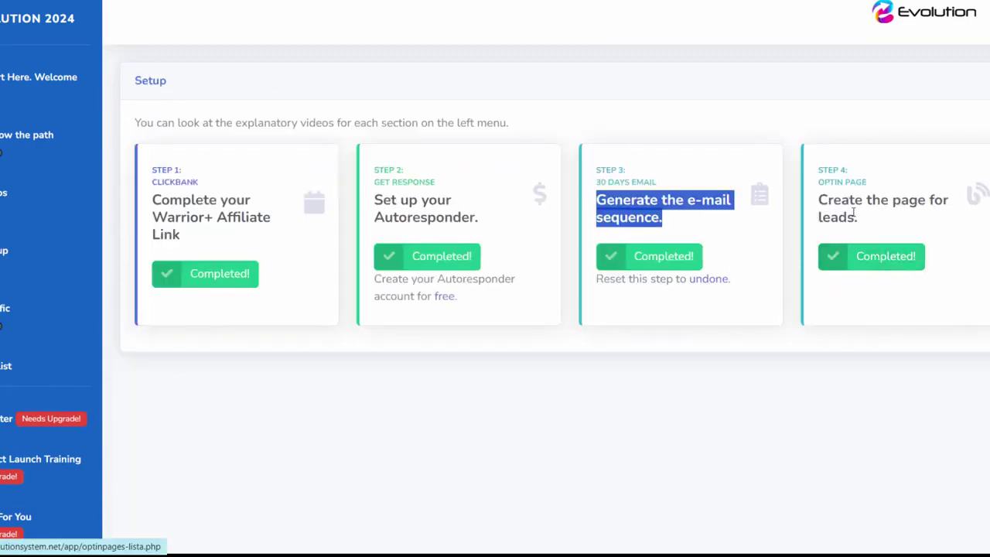
- Replace opt-in page first1's name with the user's new page name
click(880, 260)
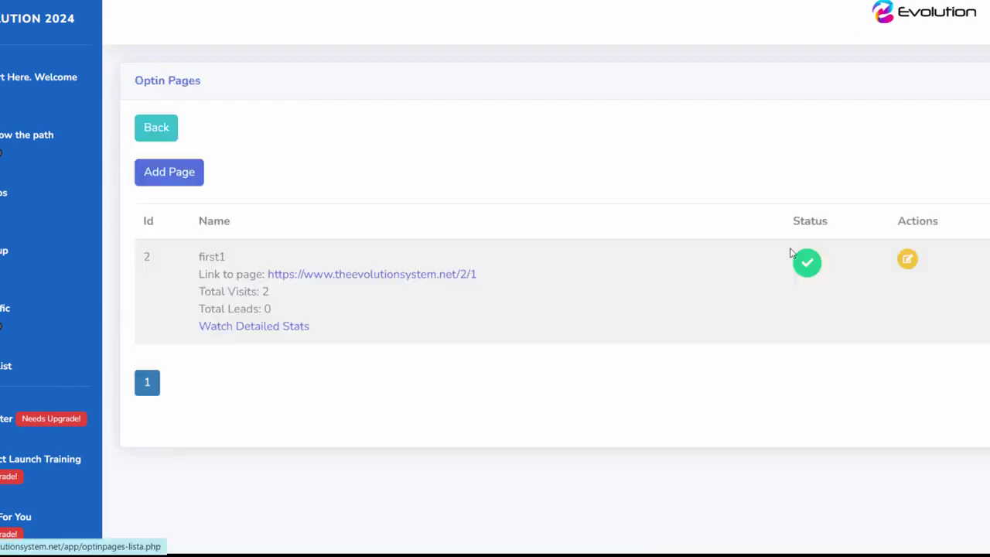
click(905, 262)
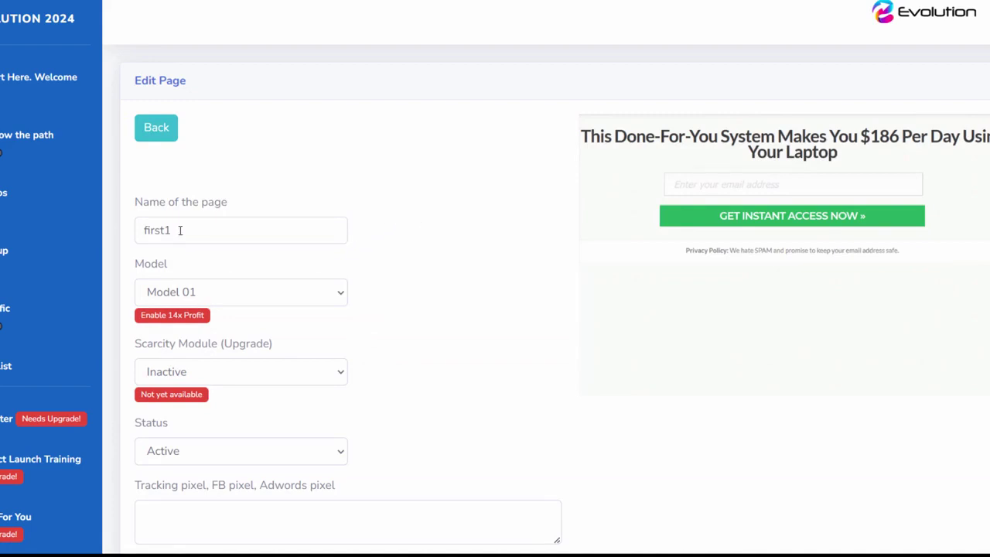
double_click(208, 230)
click(217, 228)
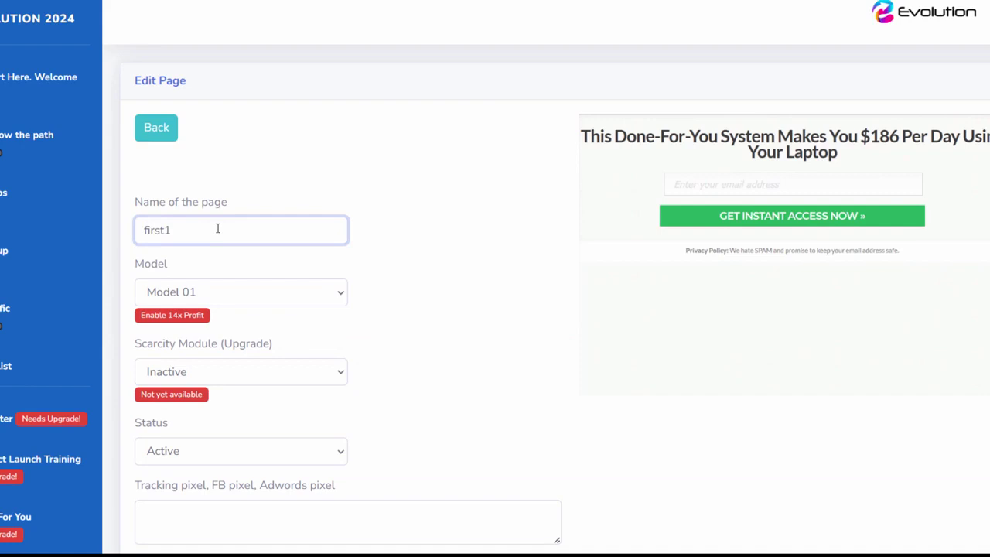
key(BackSpace)
key(BackSpace)
key(BackSpace)
key(BackSpace)
key(BackSpace)
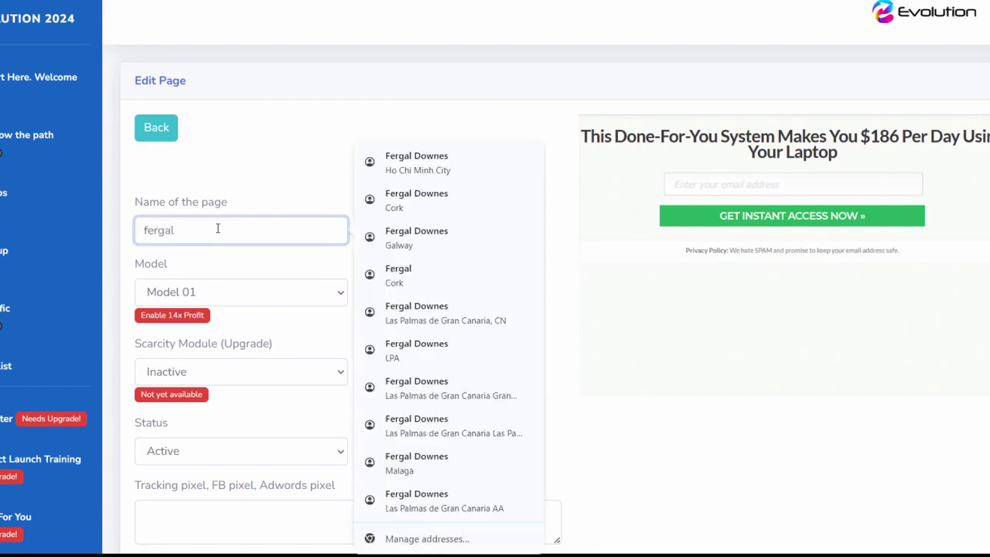
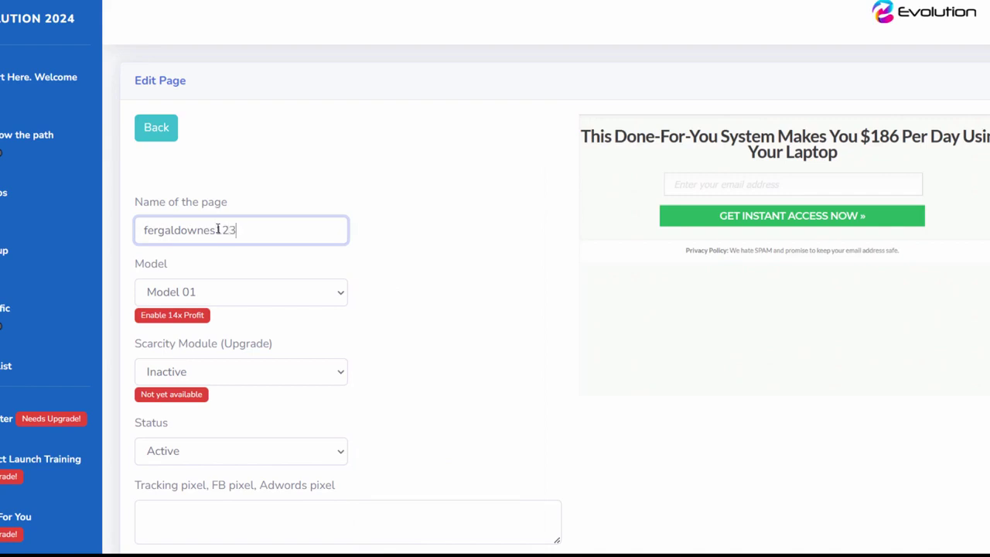
click(302, 162)
- Keep Model 01, scarcity Inactive and status Active, and save the opt-in page
click(247, 302)
click(212, 317)
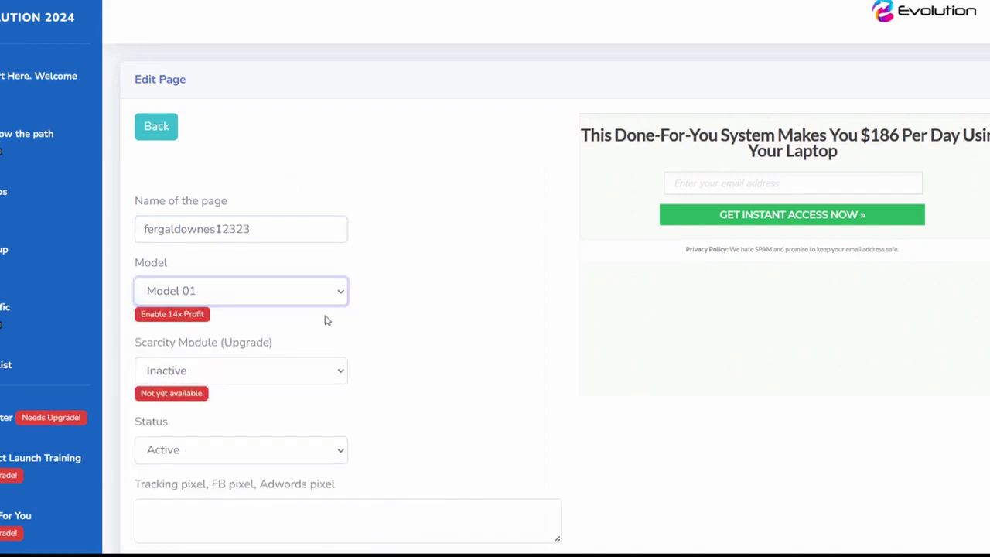
scroll(317, 326, down, 1)
click(230, 306)
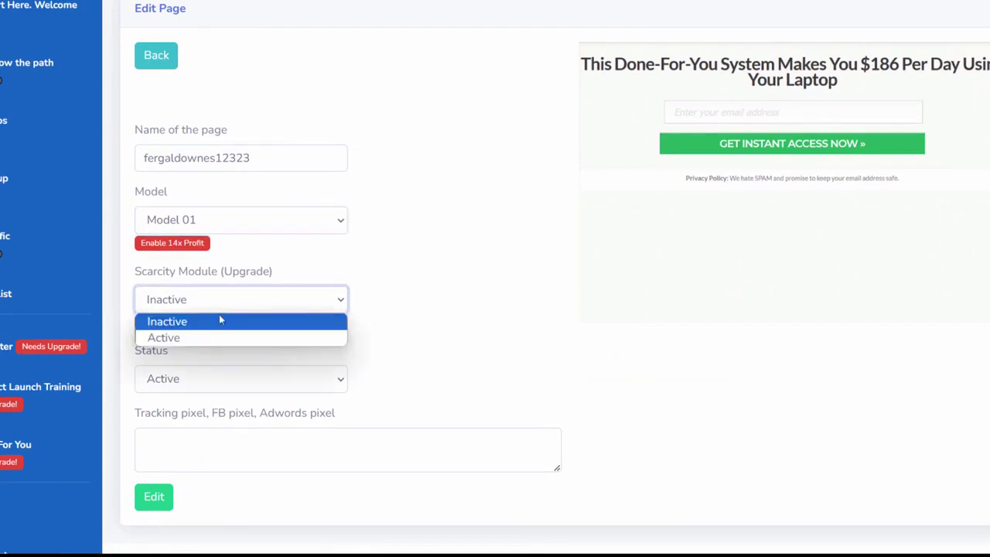
click(192, 338)
scroll(209, 255, down, 2)
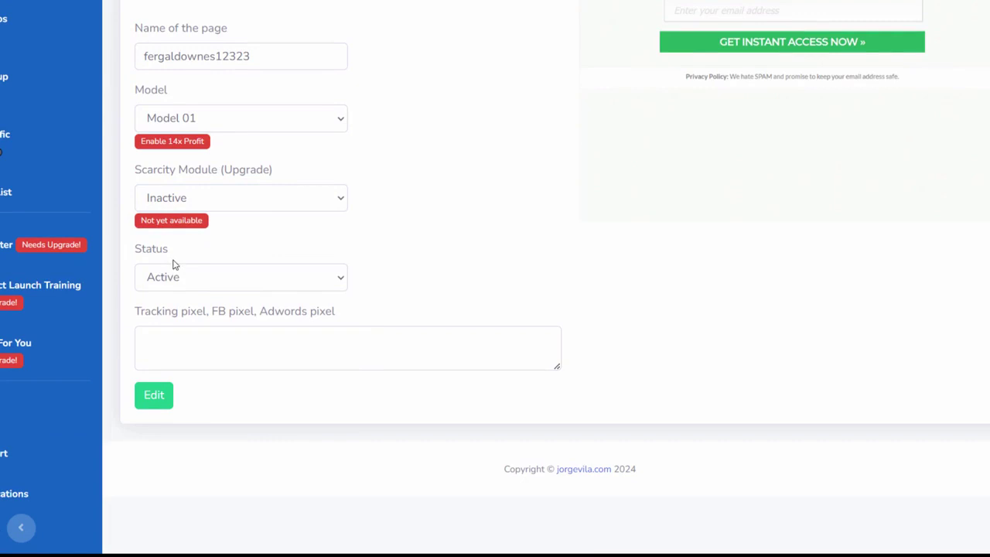
click(193, 280)
click(177, 316)
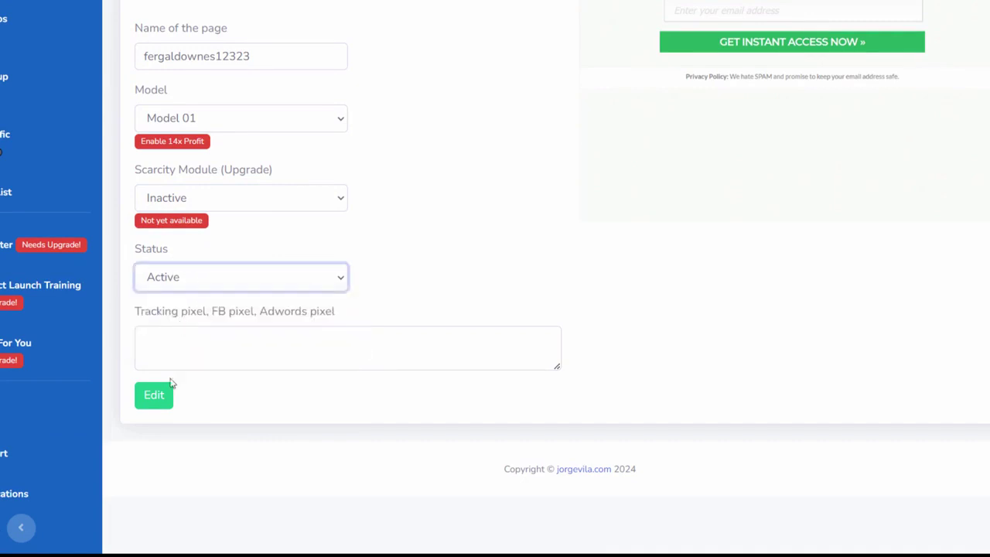
click(156, 400)
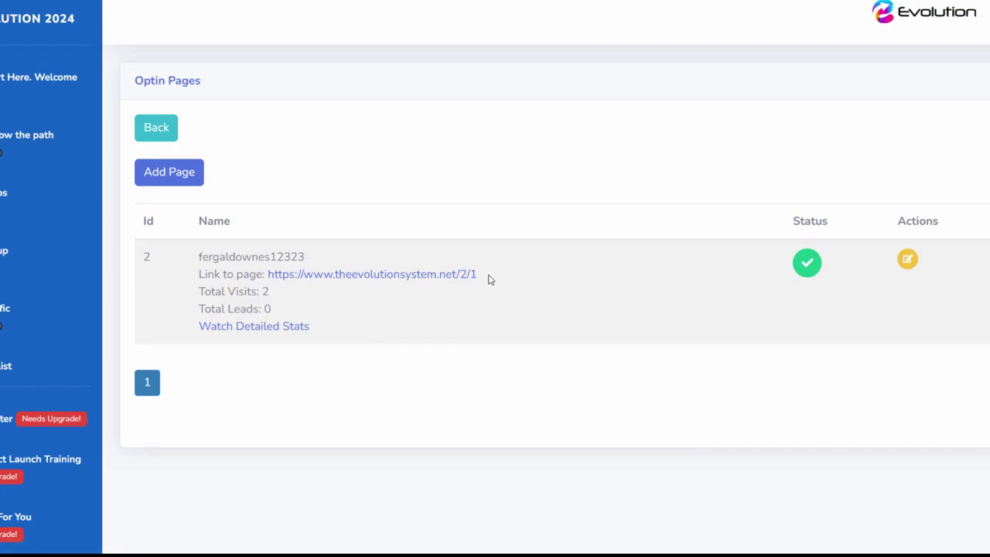
- Open the live opt-in page in a new tab and submit a test email signup
drag(488, 279, 267, 275)
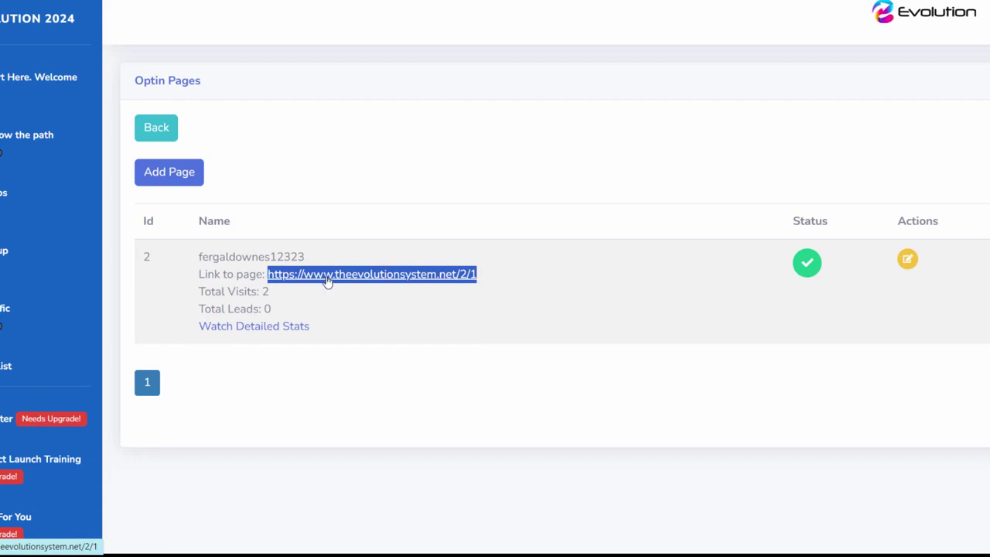
right_click(327, 282)
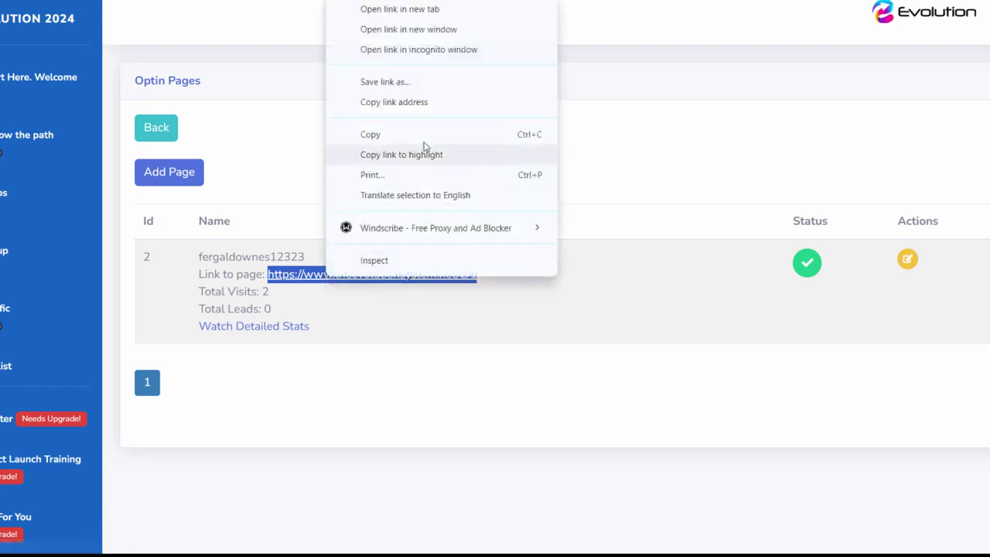
click(389, 13)
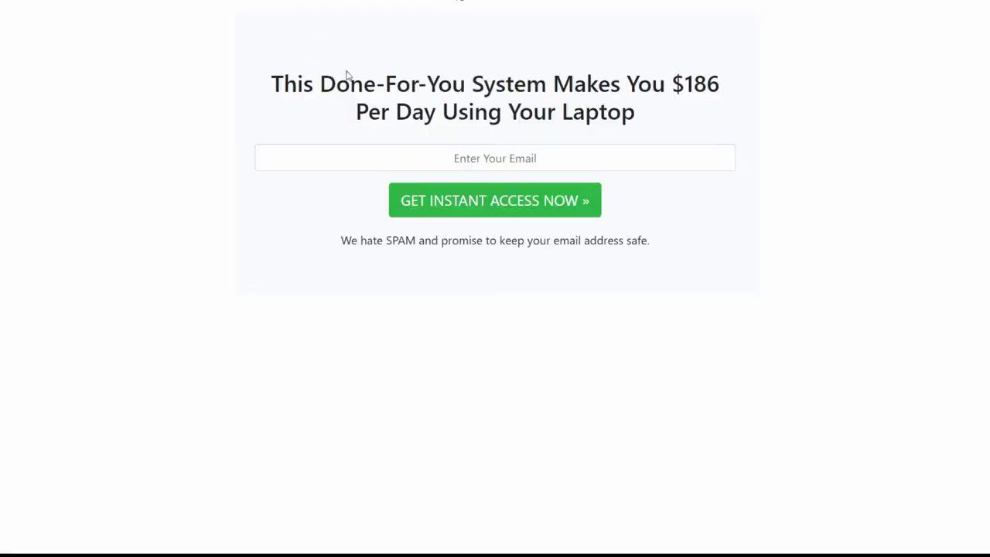
click(410, 157)
click(398, 194)
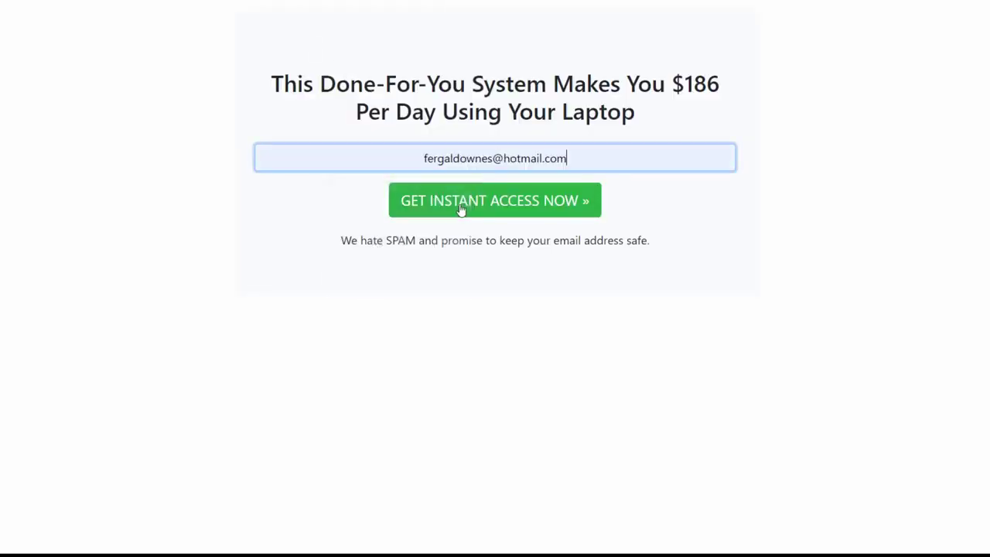
click(462, 209)
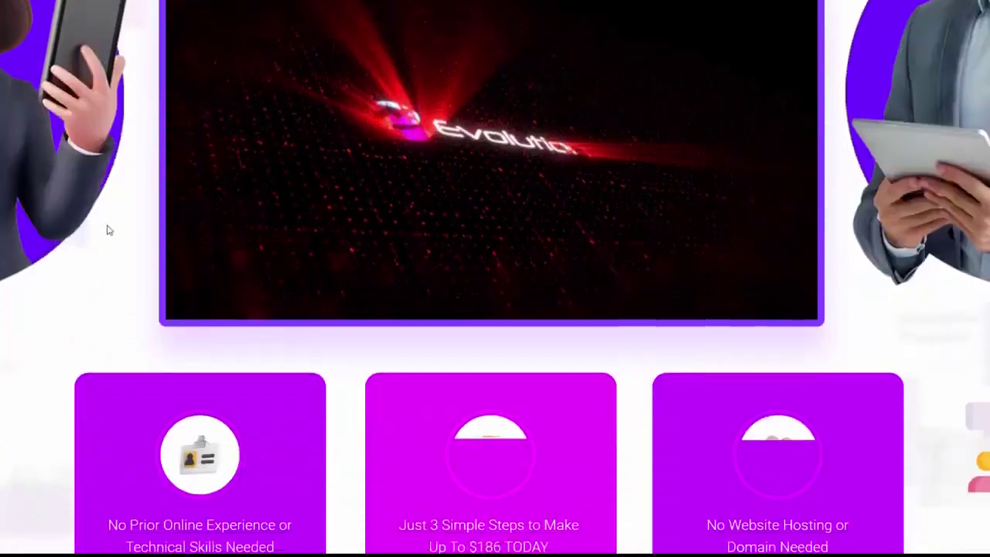
scroll(85, 232, down, 3)
scroll(59, 257, down, 2)
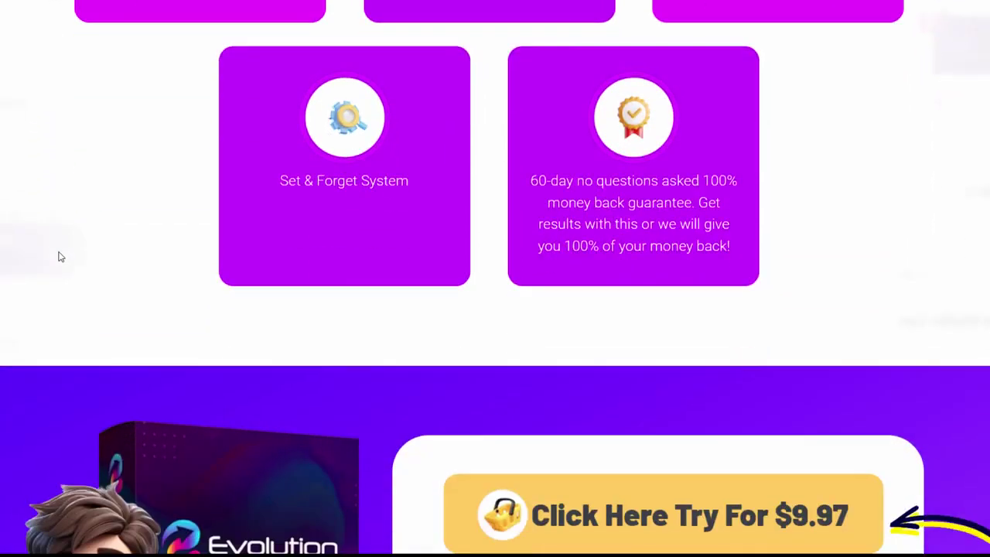
scroll(60, 256, down, 1)
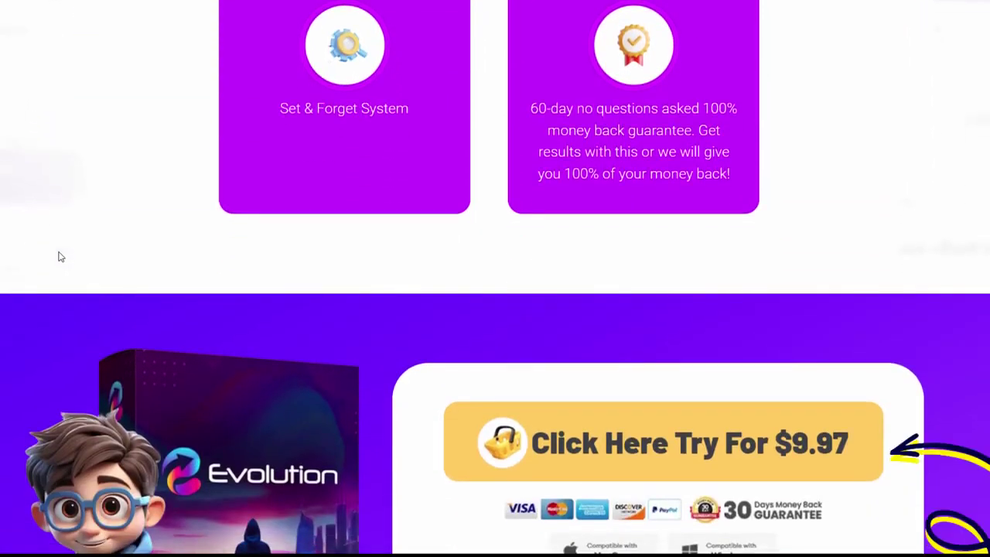